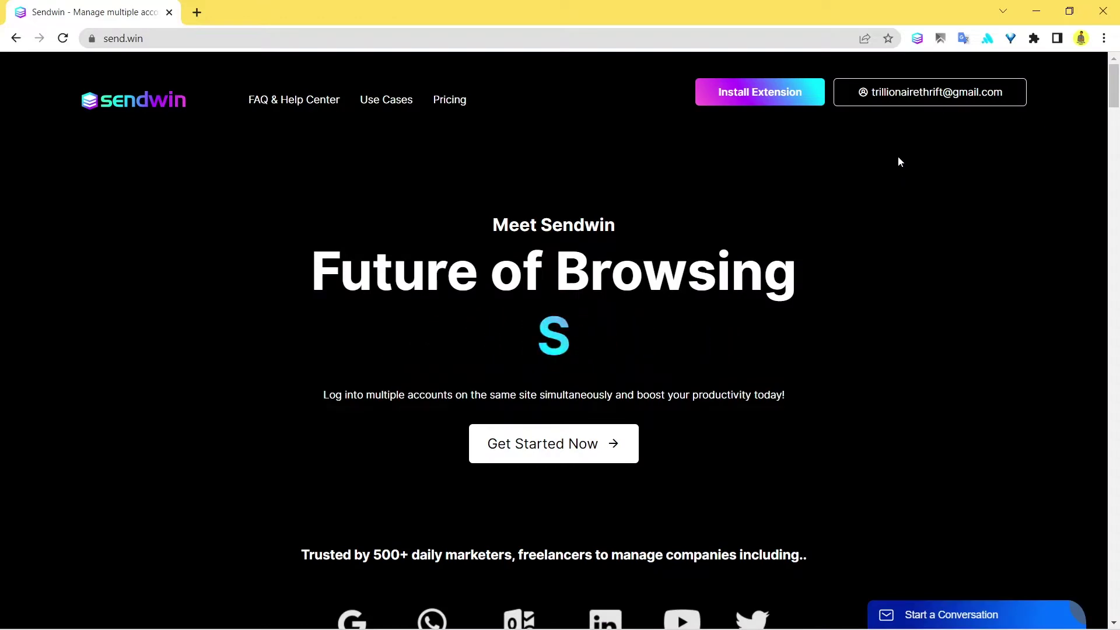
Step: Load facebook.com in a new Chrome tab using the 'fa' address-bar suggestion
left_click(197, 12)
type("fac")
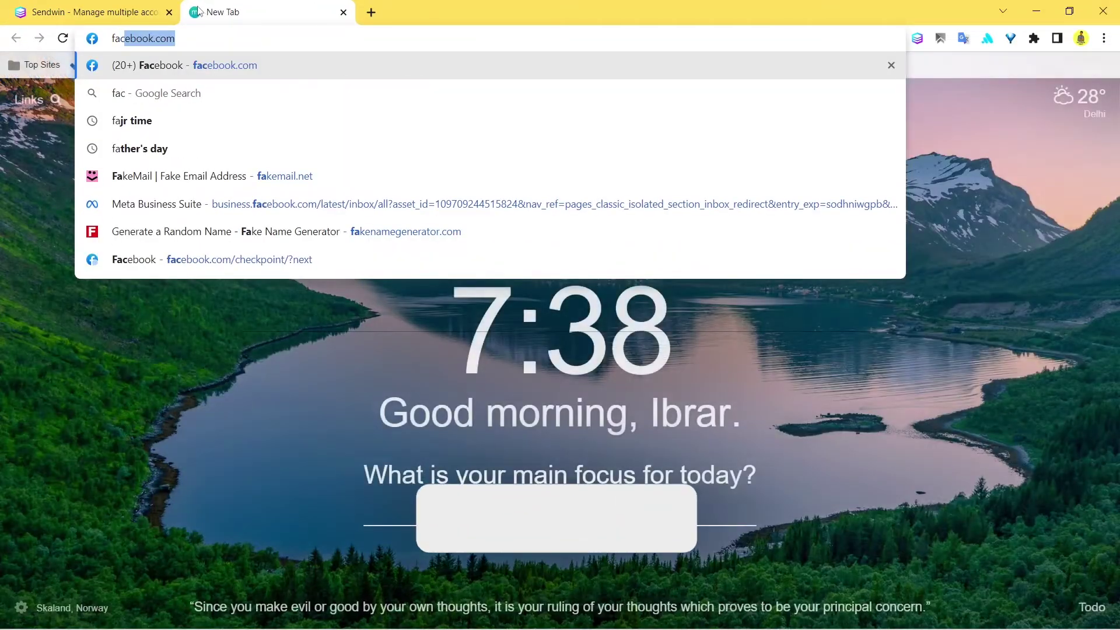
key("Return")
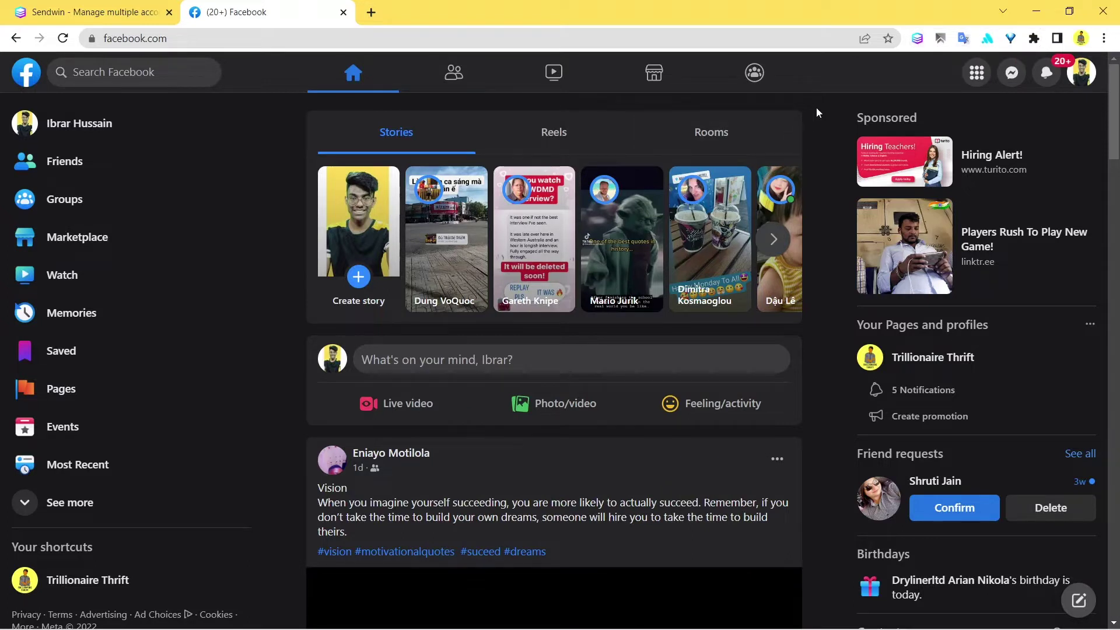
Step: Open the Sendwin panel, visit Saved session, and return to the per-site session list
left_click(916, 41)
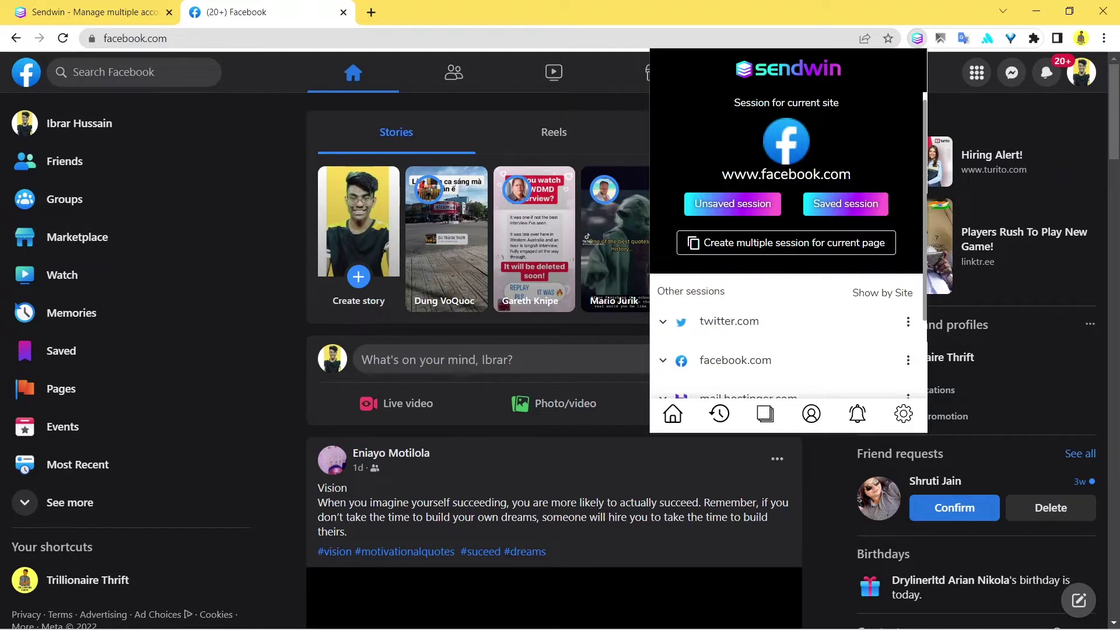
left_click(861, 204)
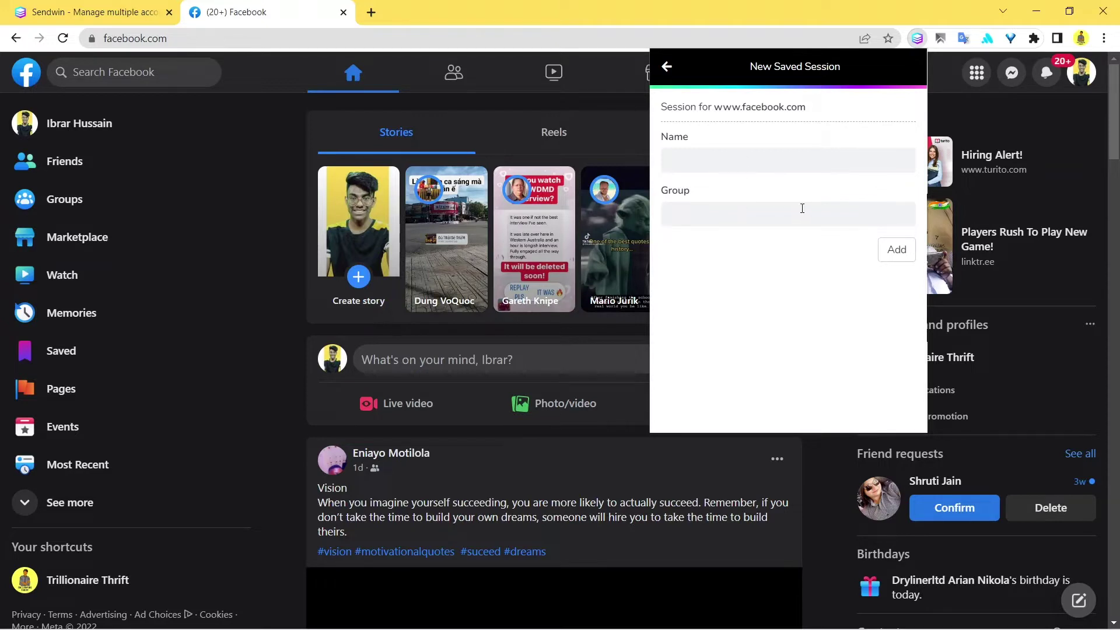
left_click(666, 66)
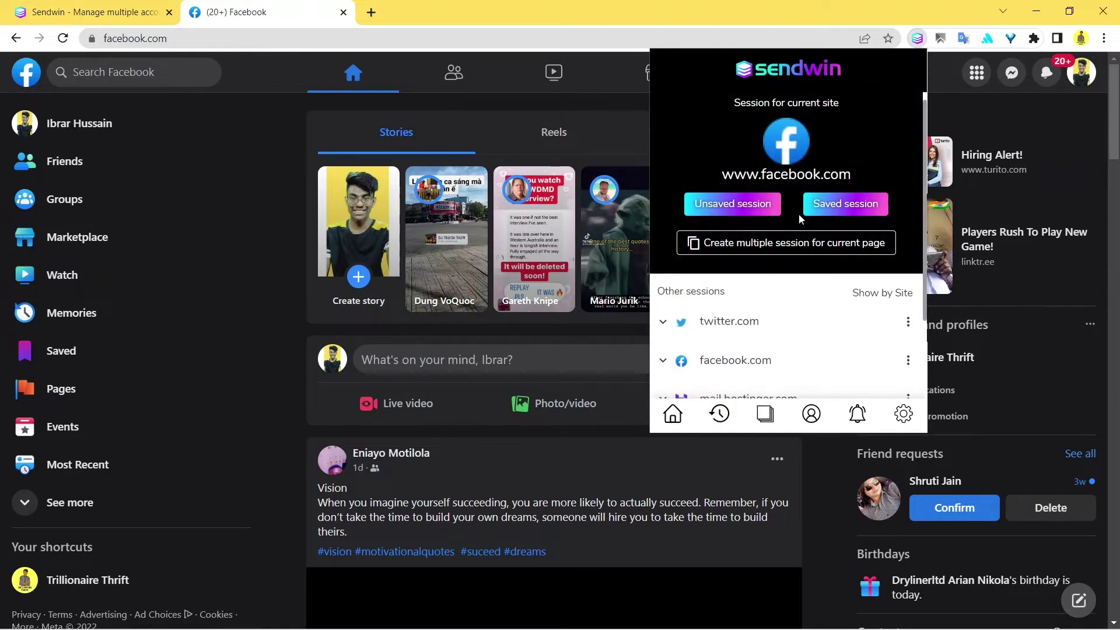
scroll(799, 214, "down", 1)
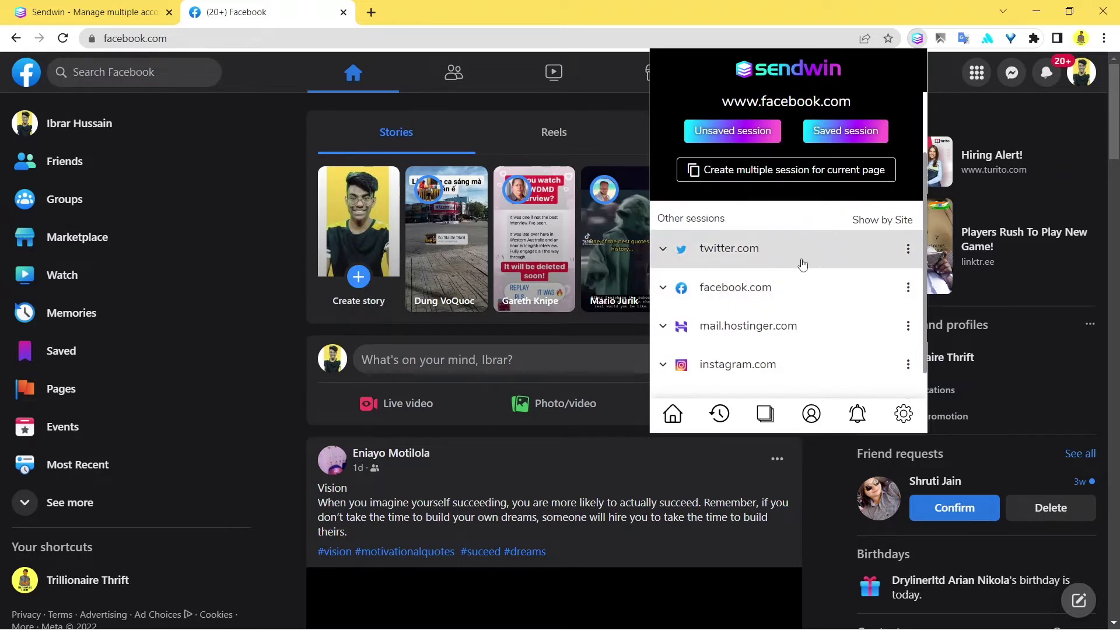
left_click(778, 412)
left_click(658, 113)
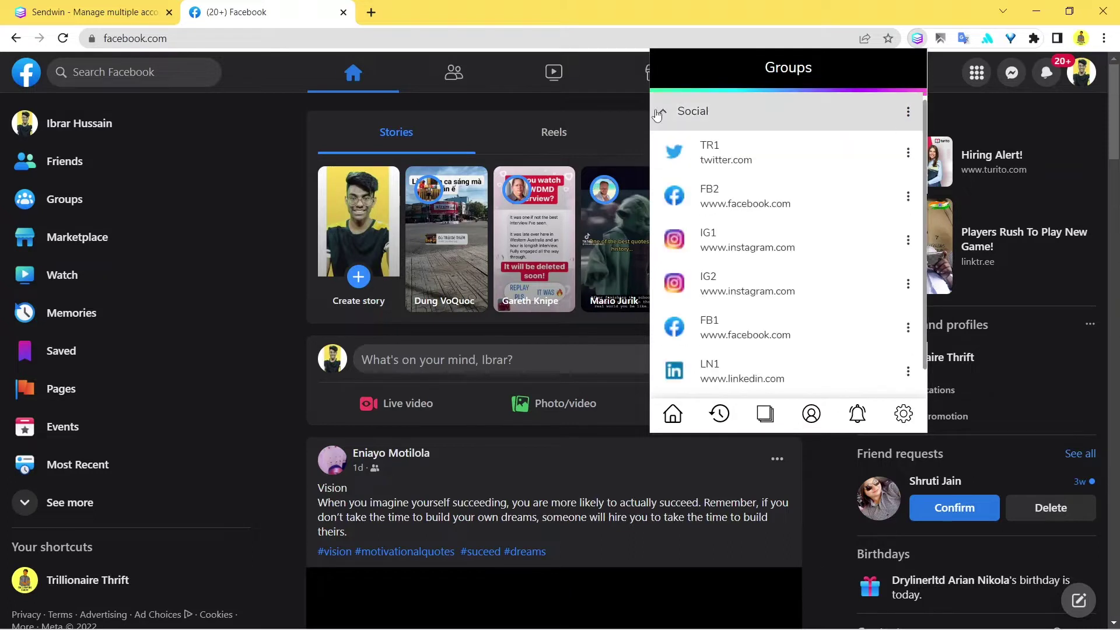
scroll(768, 196, "down", 1)
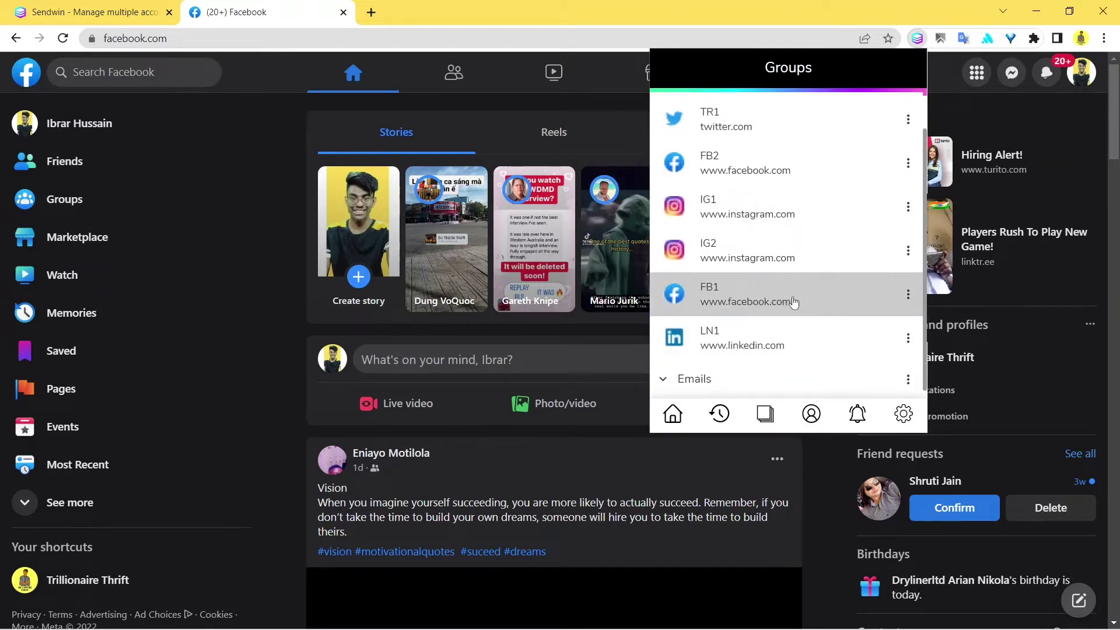
scroll(792, 301, "up", 1)
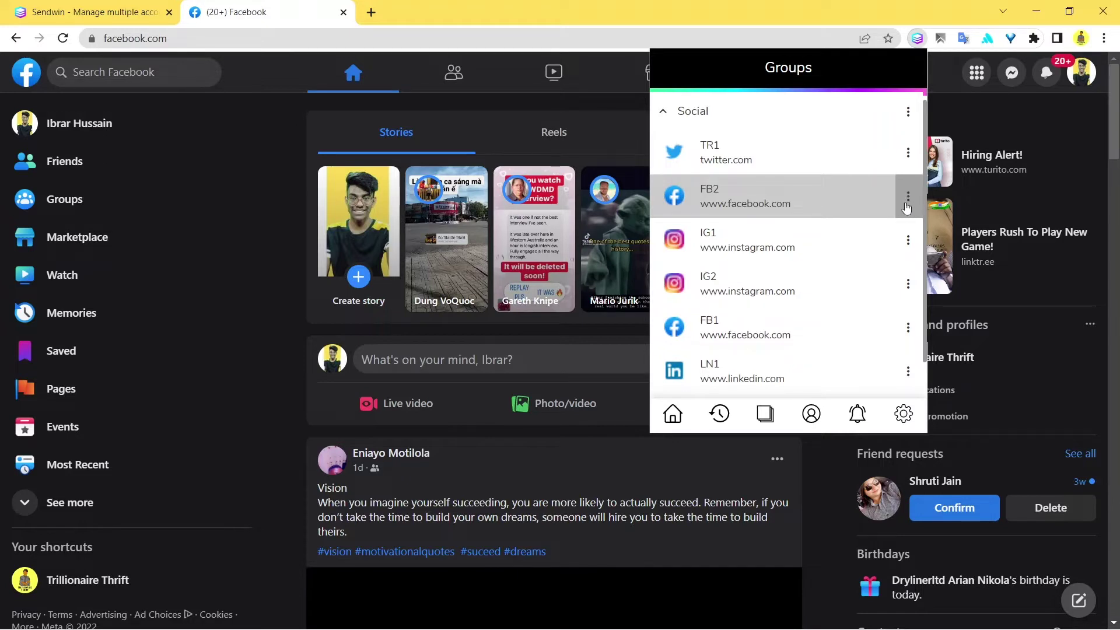
left_click(672, 414)
scroll(803, 285, "down", 2)
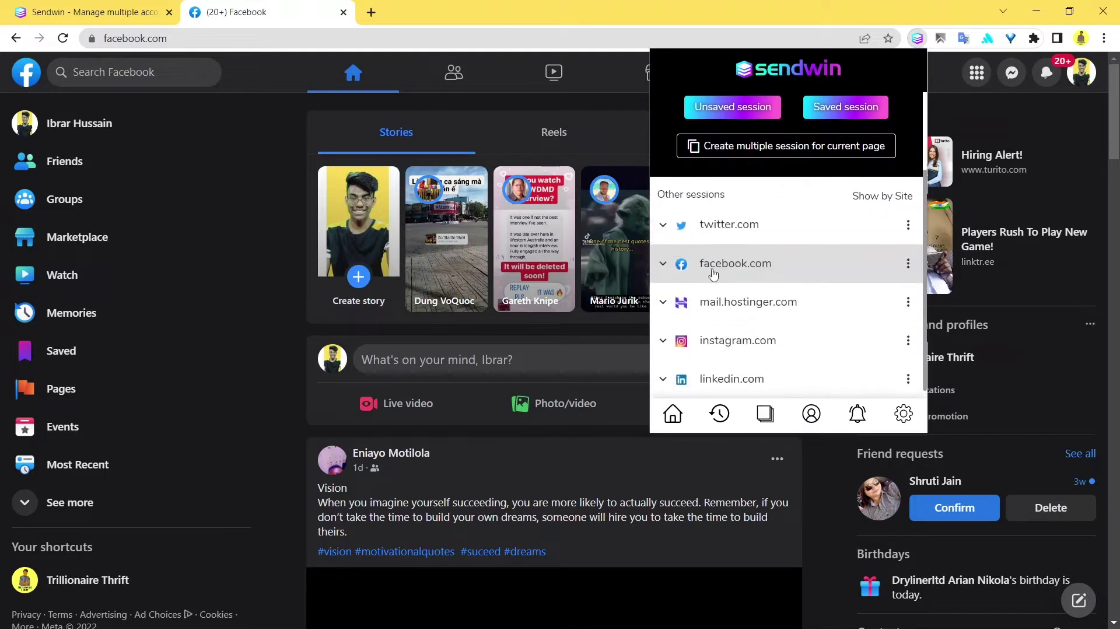
Step: Expand the facebook.com sessions and choose Share from the FB2 session's options menu
left_click(658, 267)
scroll(769, 273, "down", 2)
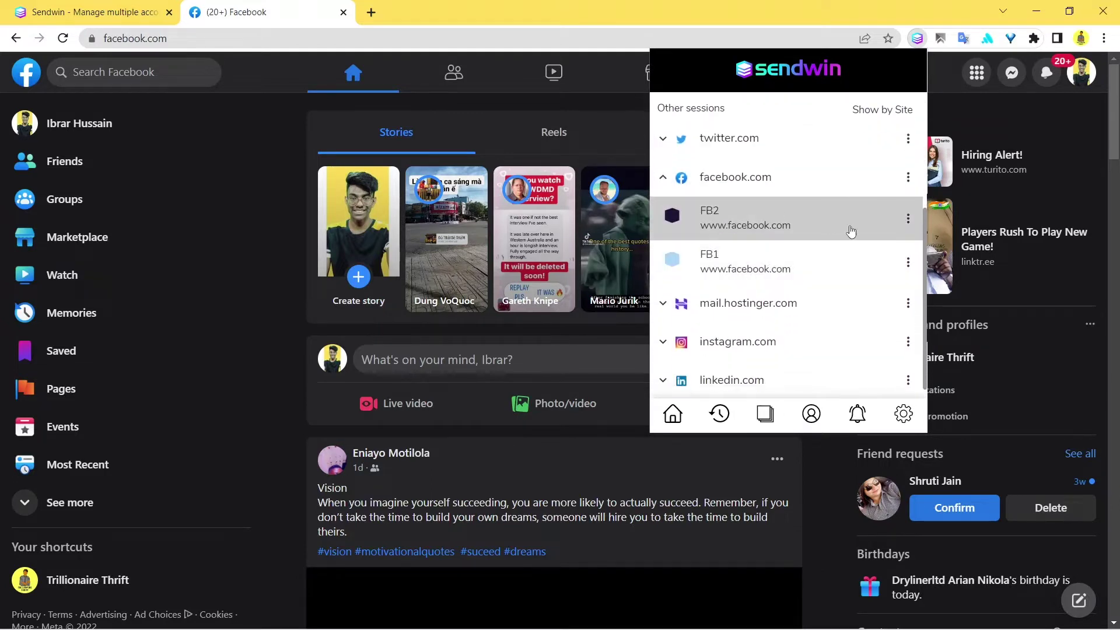
left_click(914, 226)
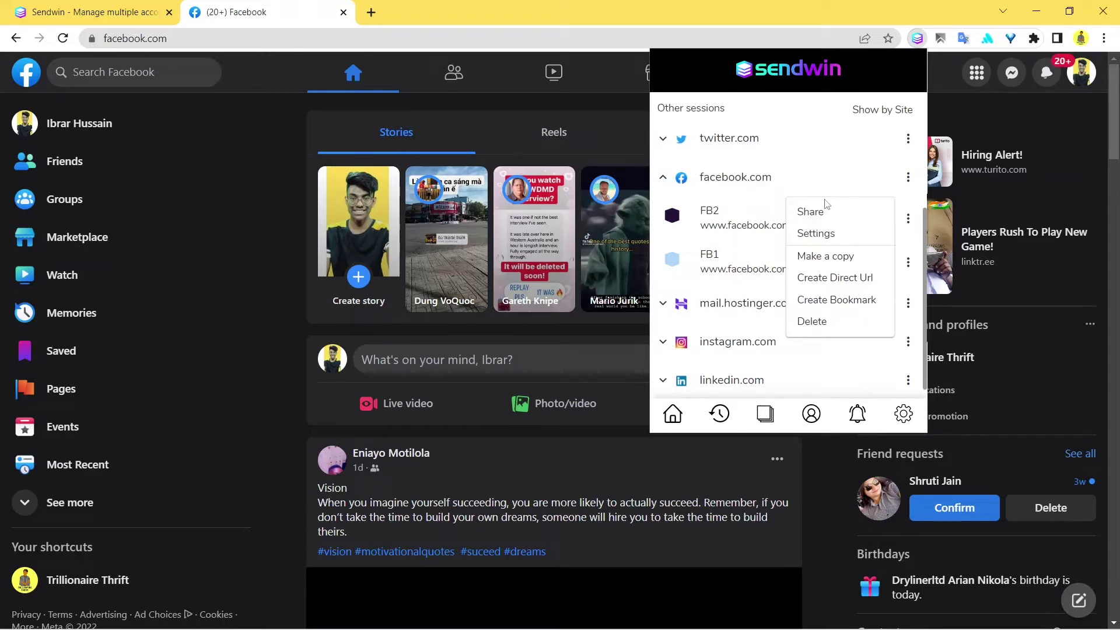
left_click(838, 217)
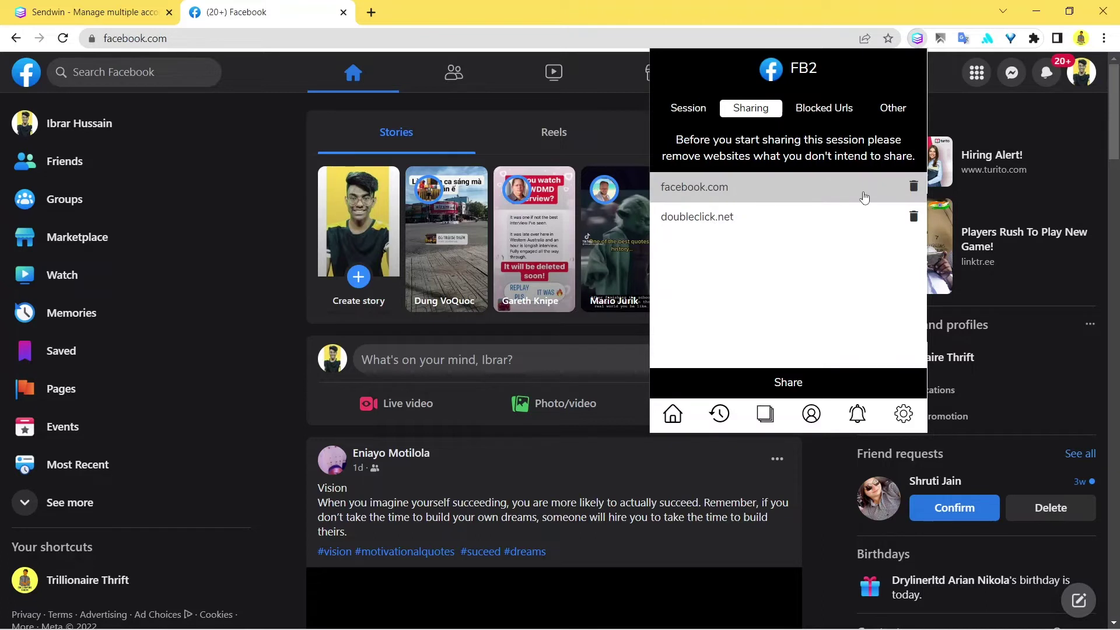
Step: Delete doubleclick.net from FB2's shared sites and continue to the recipient field
left_click(915, 219)
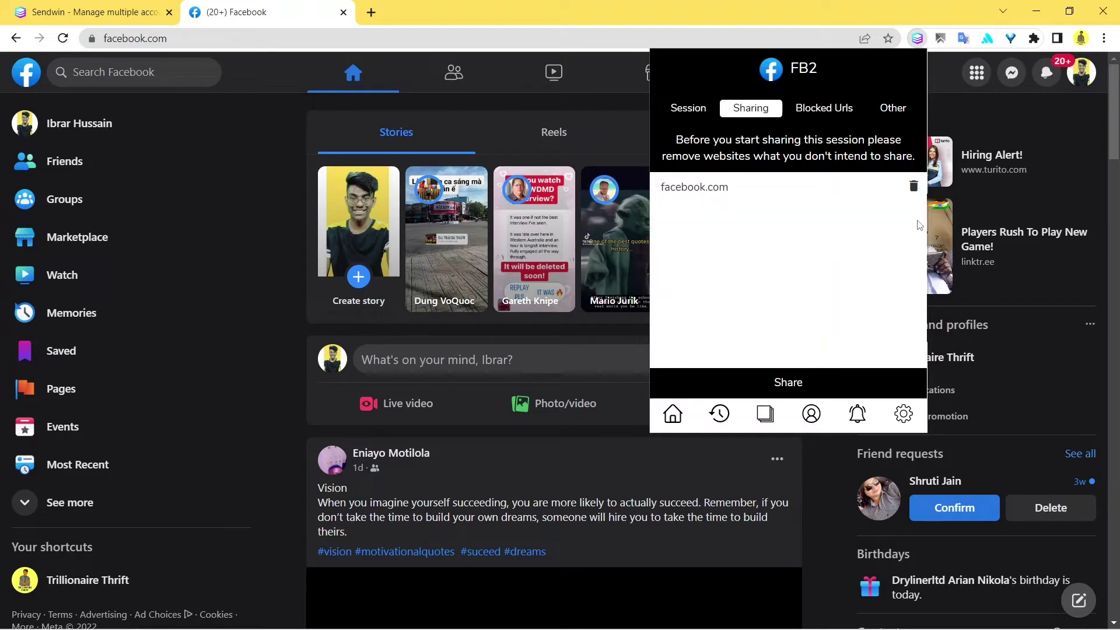
left_click(803, 383)
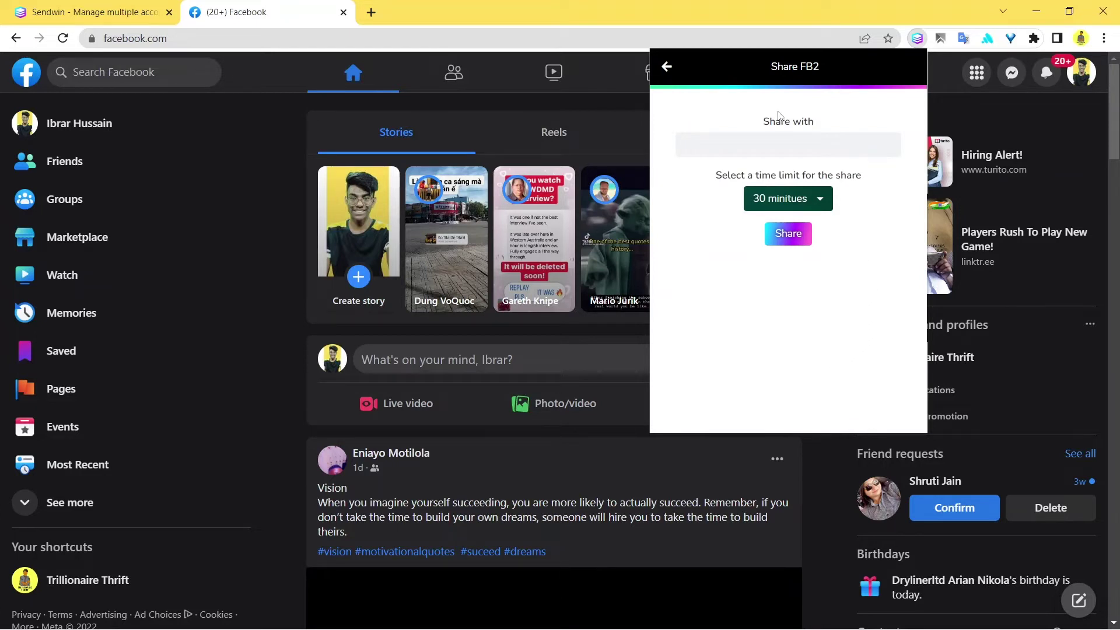
left_click(759, 147)
Step: Set the FB2 share time limit to Unlimited
left_click(828, 209)
scroll(819, 248, "down", 2)
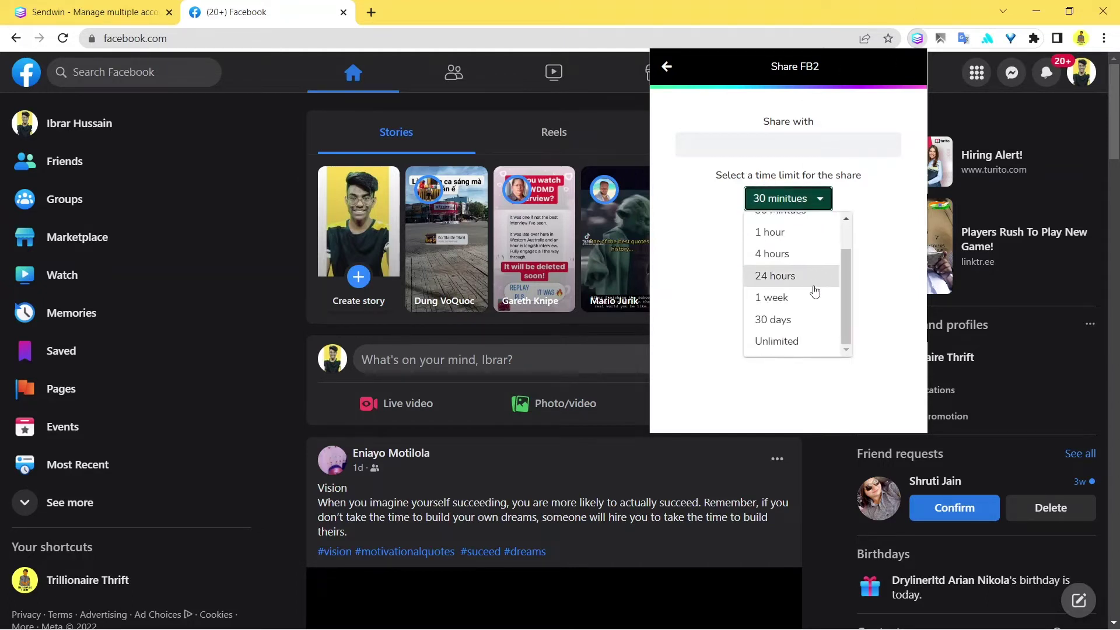
scroll(799, 312, "up", 2)
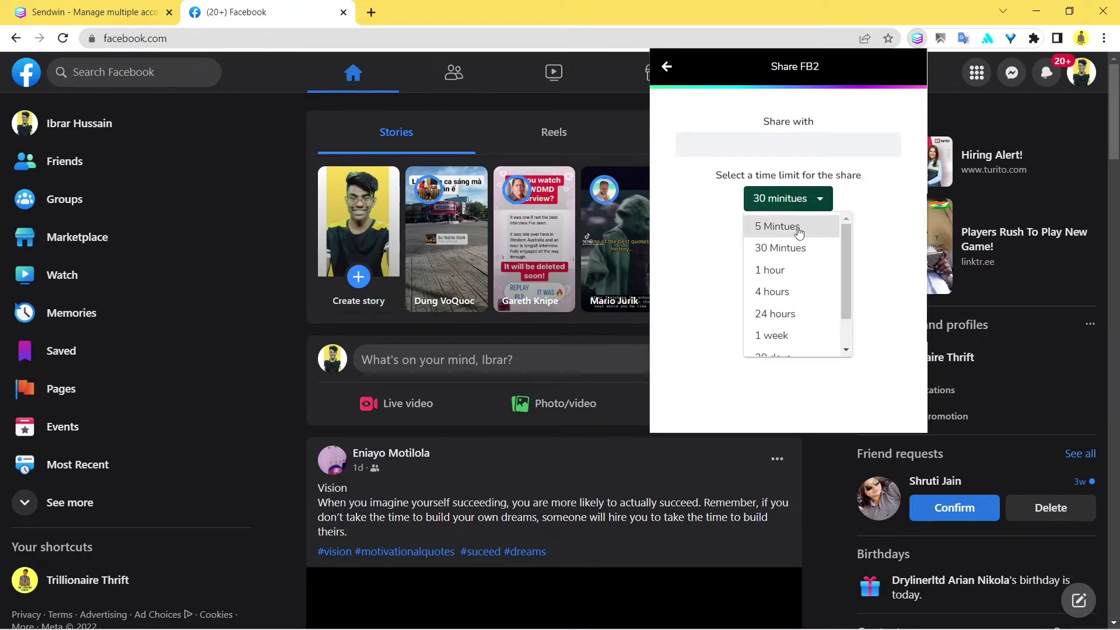
left_click(797, 229)
left_click(790, 198)
scroll(809, 291, "down", 2)
left_click(810, 343)
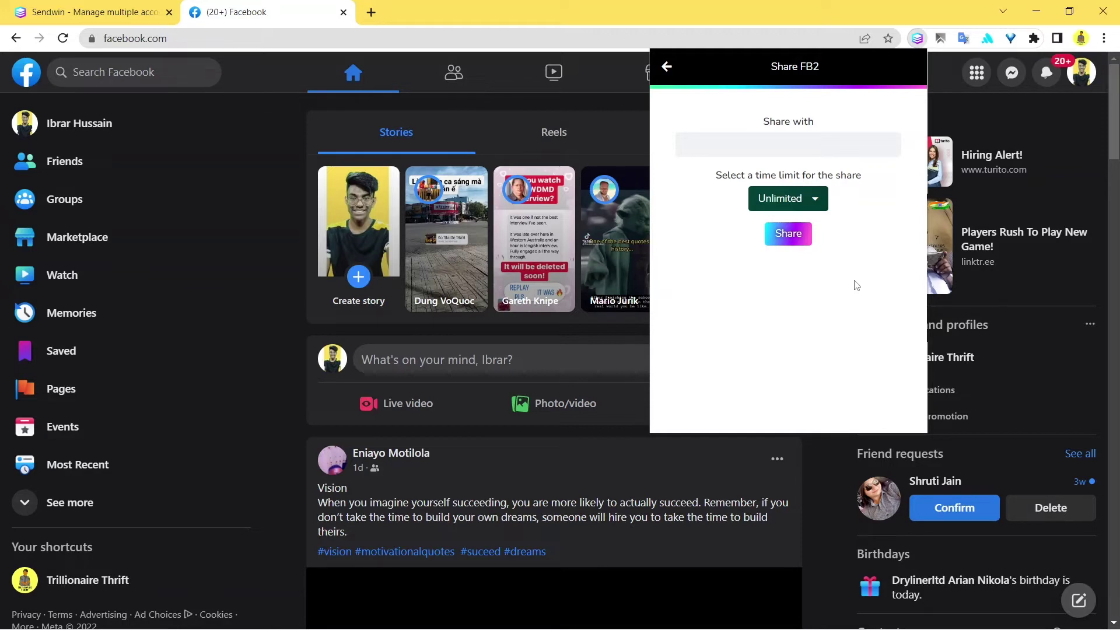
Step: Enter the recipient's Gmail address in the Share with field, fixing a typo
left_click(790, 146)
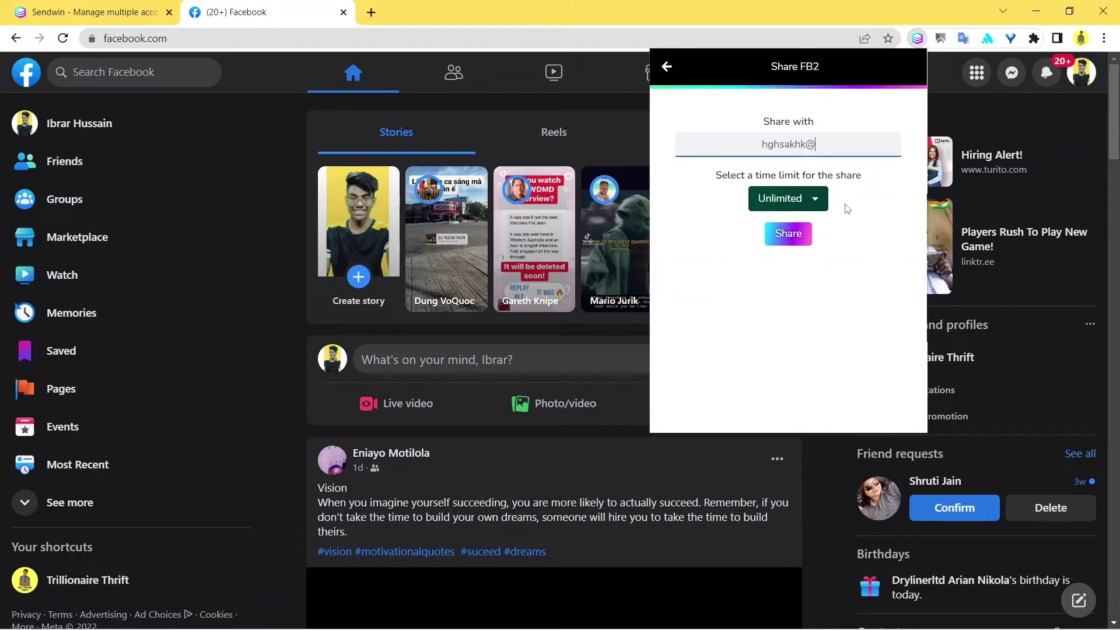
Step: Share FB2 with the recipient and check the e-mail address shown in the confirmation
left_click(791, 239)
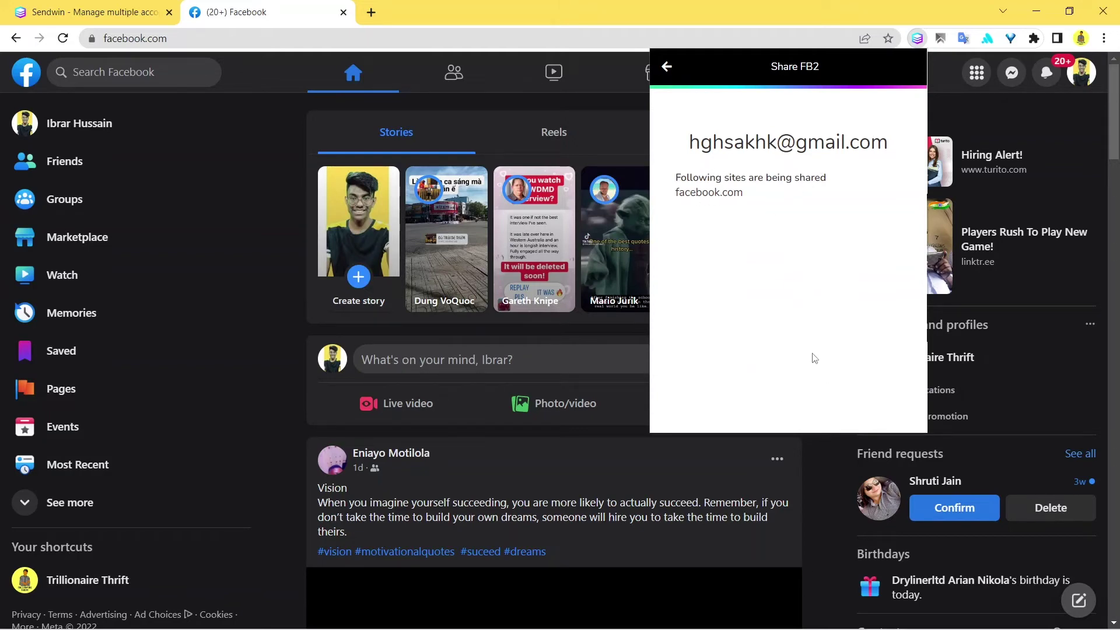
triple_click(713, 142)
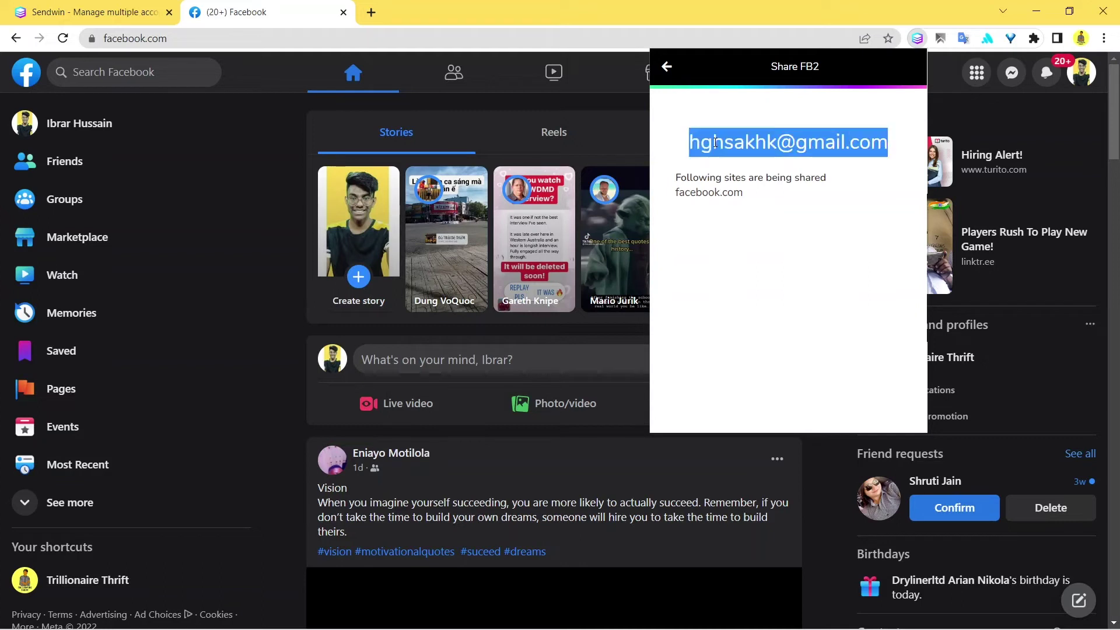
left_click(842, 198)
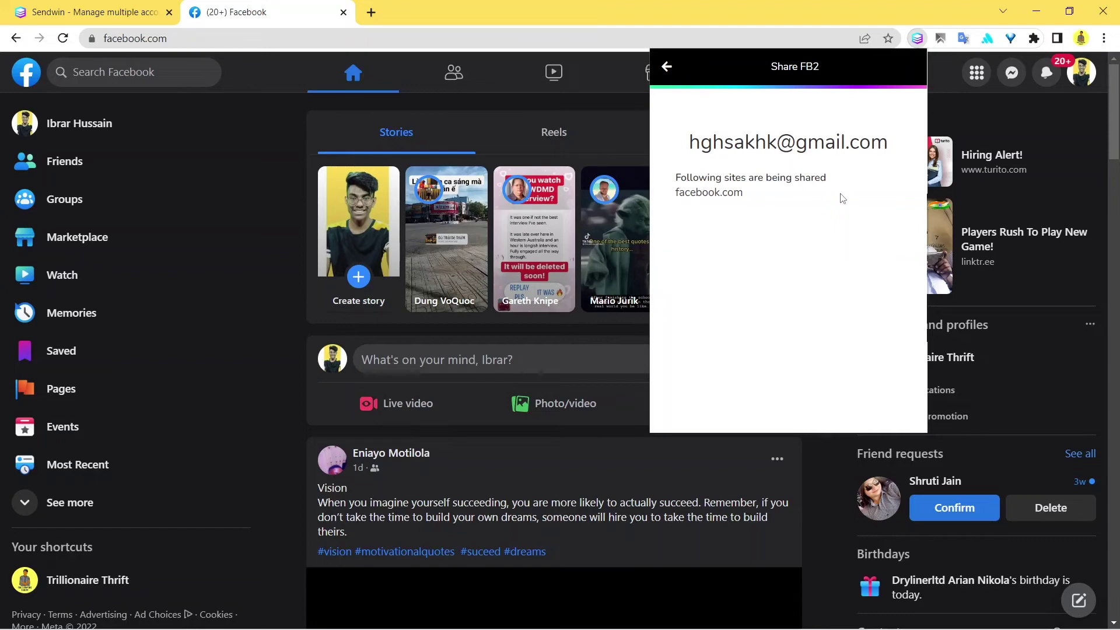
Step: Close the Sendwin popup and switch back to the send.win home page tab
left_click(882, 6)
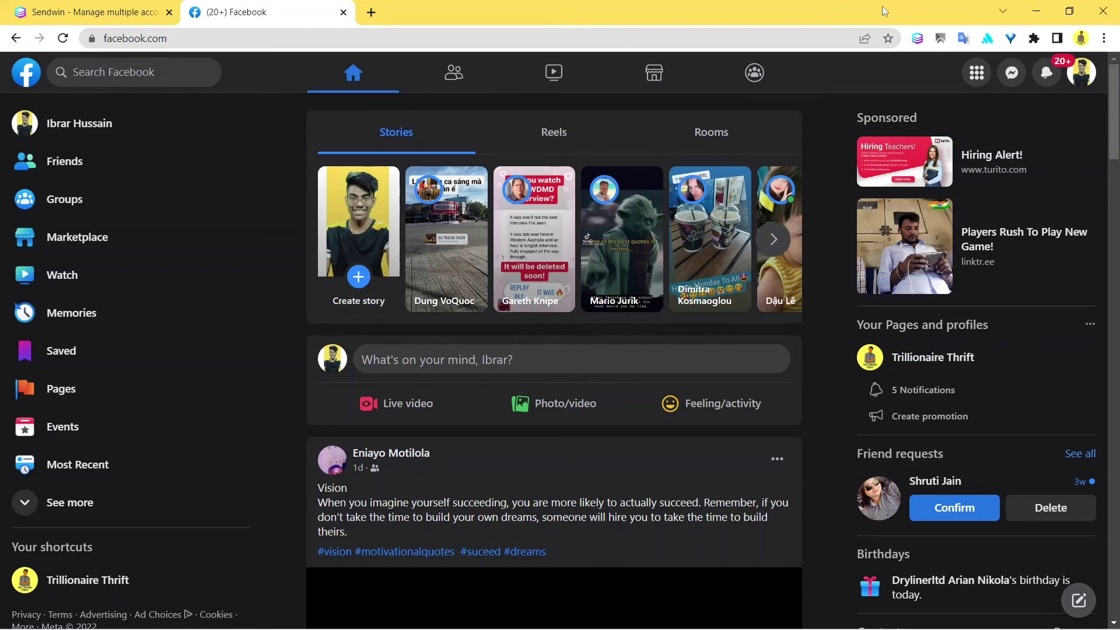
left_click(46, 9)
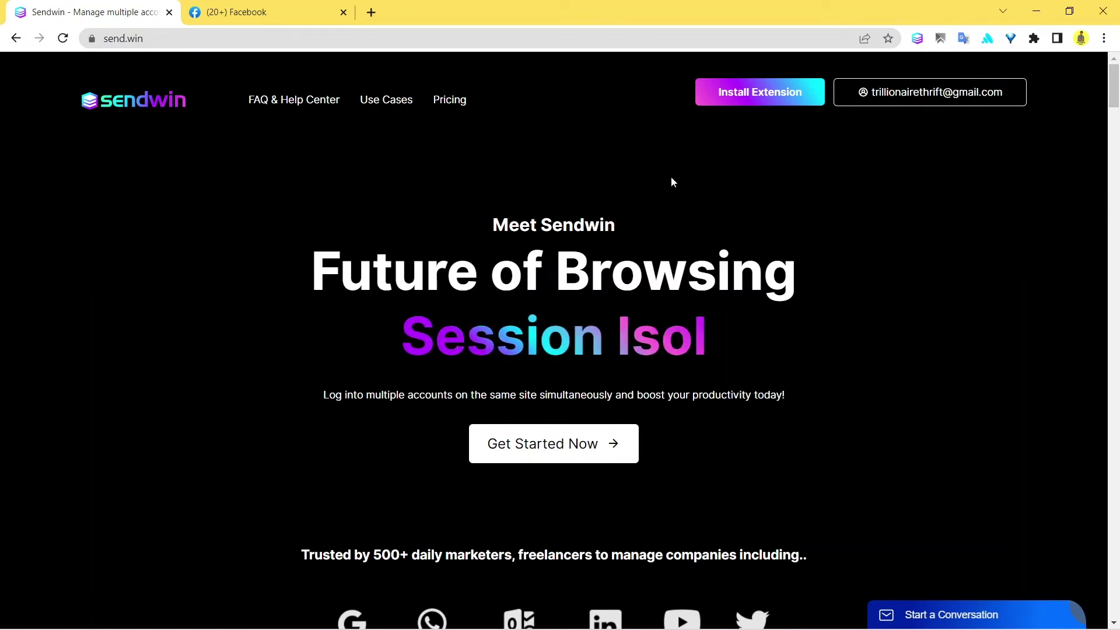